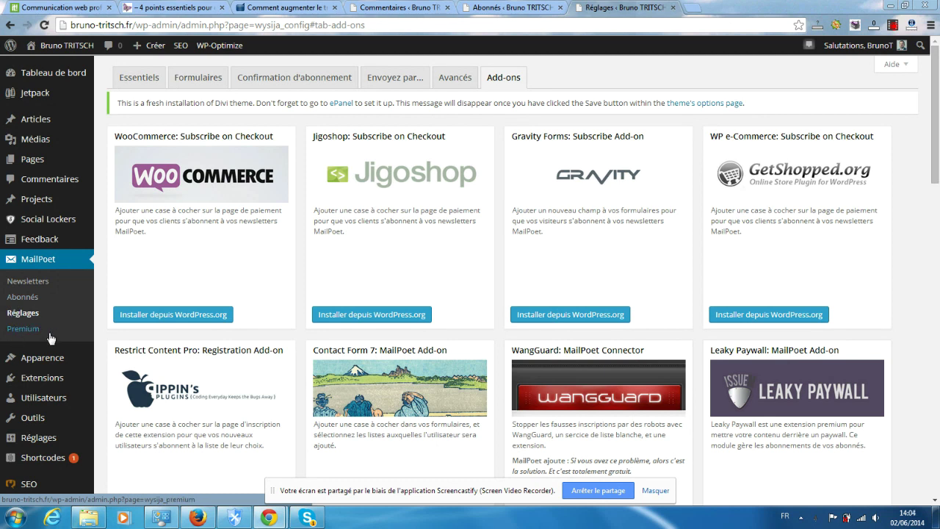
Start a new MailPoet subscriber list and name it "Catégorie 3".
click(18, 299)
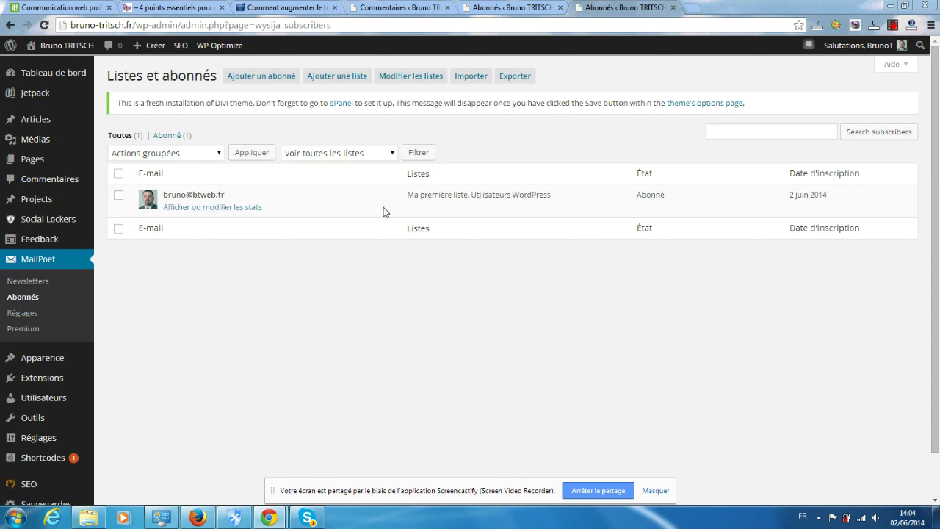
mouse_move(614, 199)
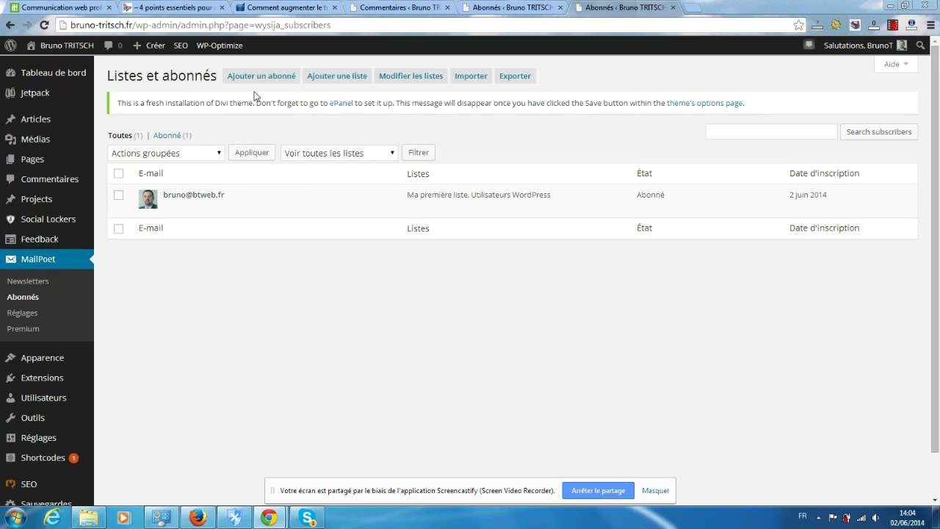
click(329, 80)
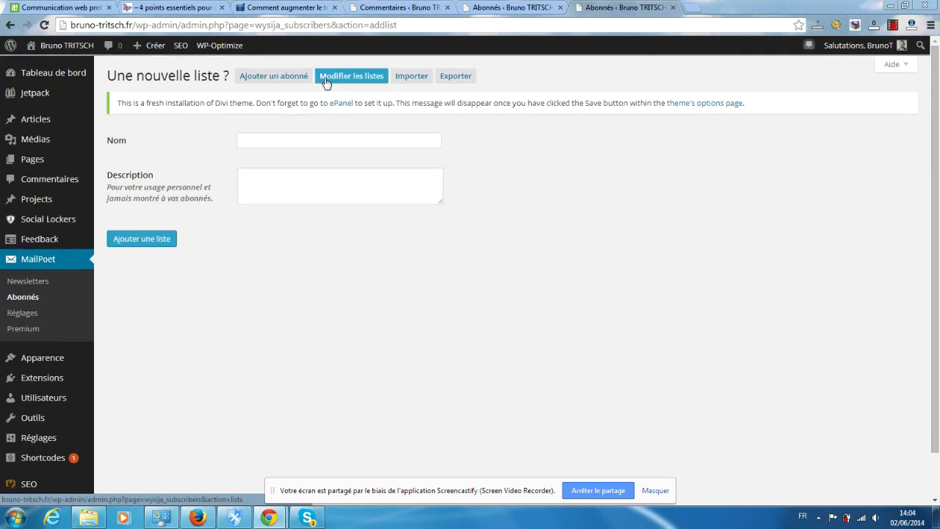
click(261, 140)
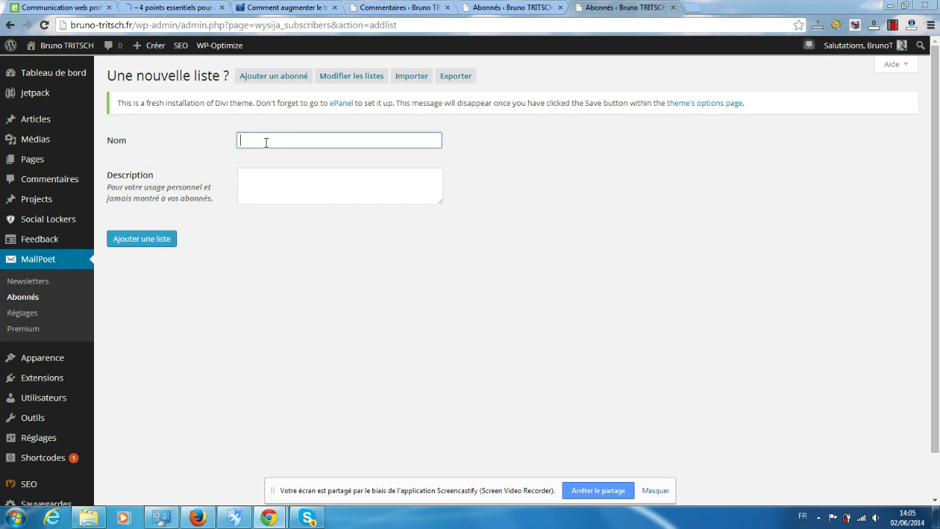
text(Catégorie)
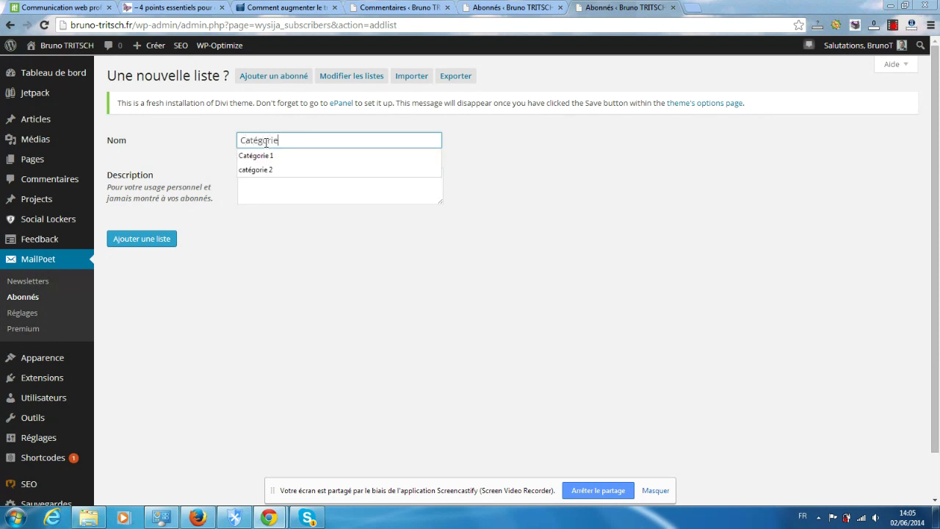
text( 1)
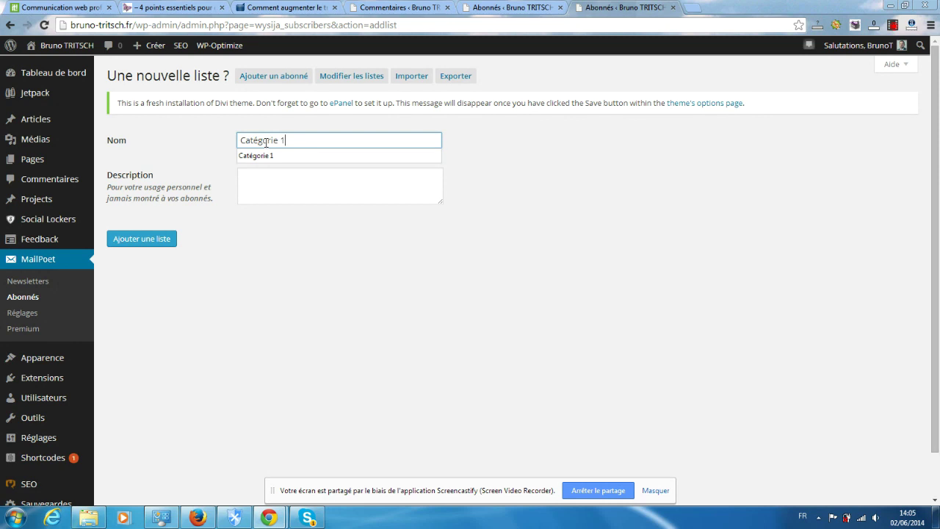
key(Tab)
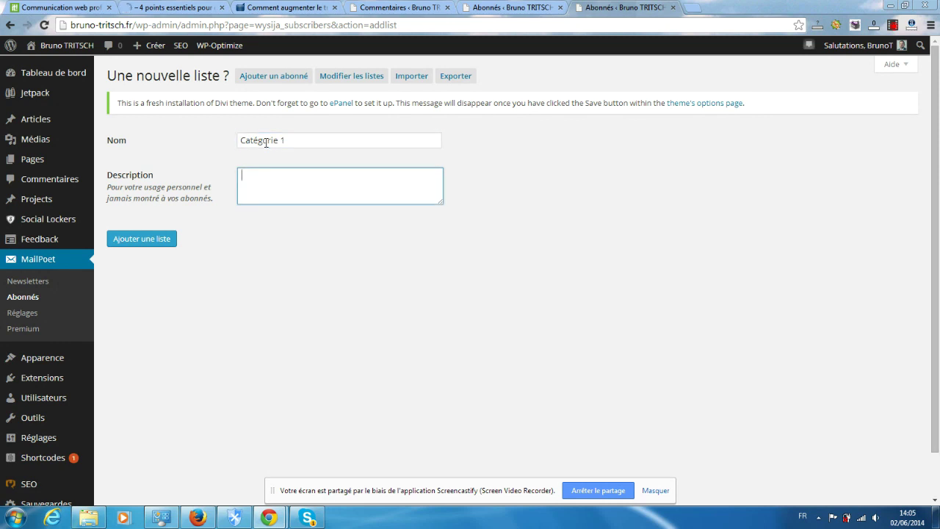
click(302, 143)
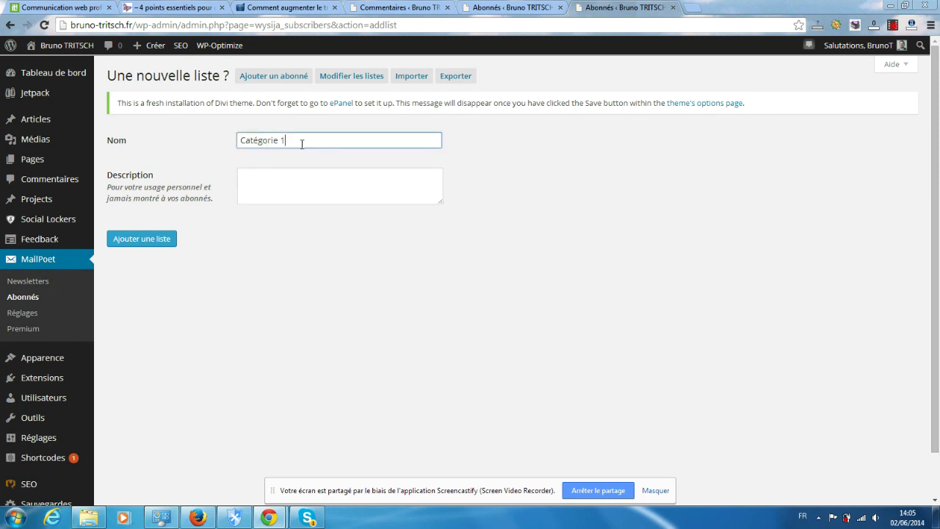
key(BackSpace)
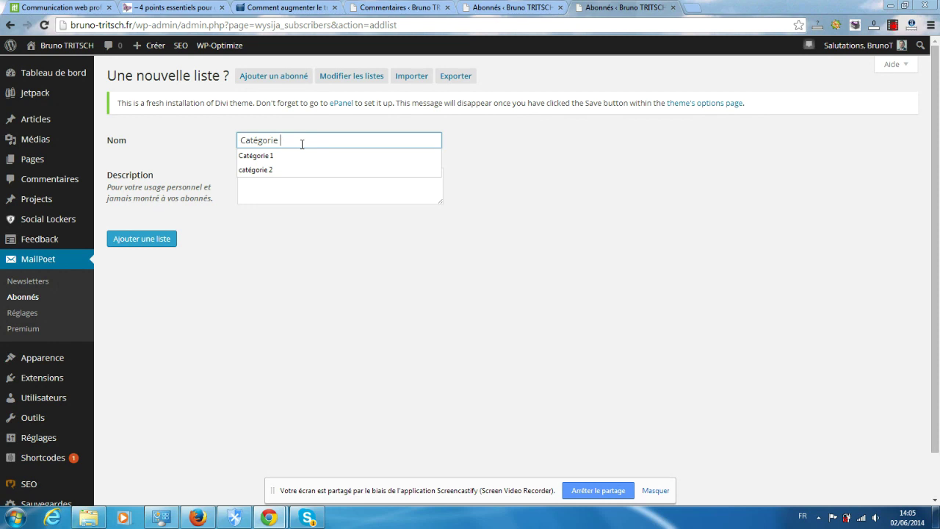
text(3)
key(Tab)
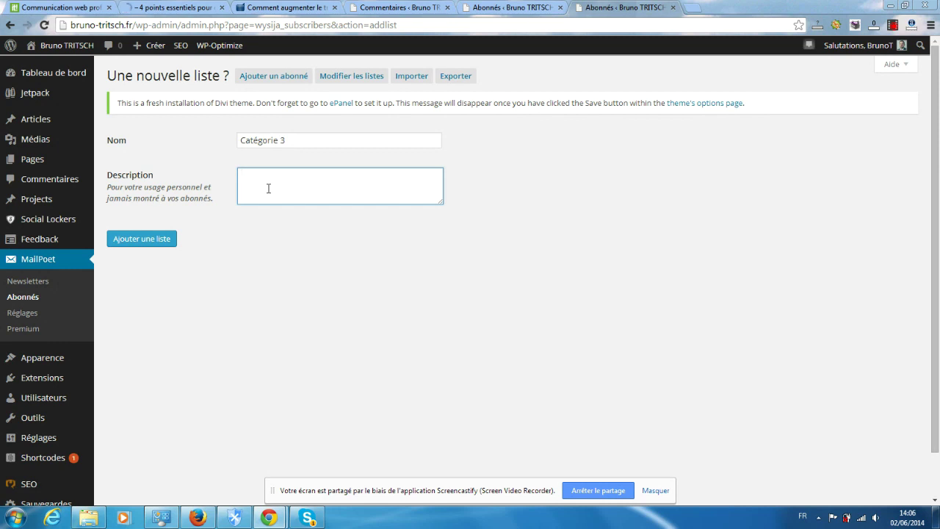
Give the new list the description "Description de la catégorie 3" and add it.
text(Description de la descript)
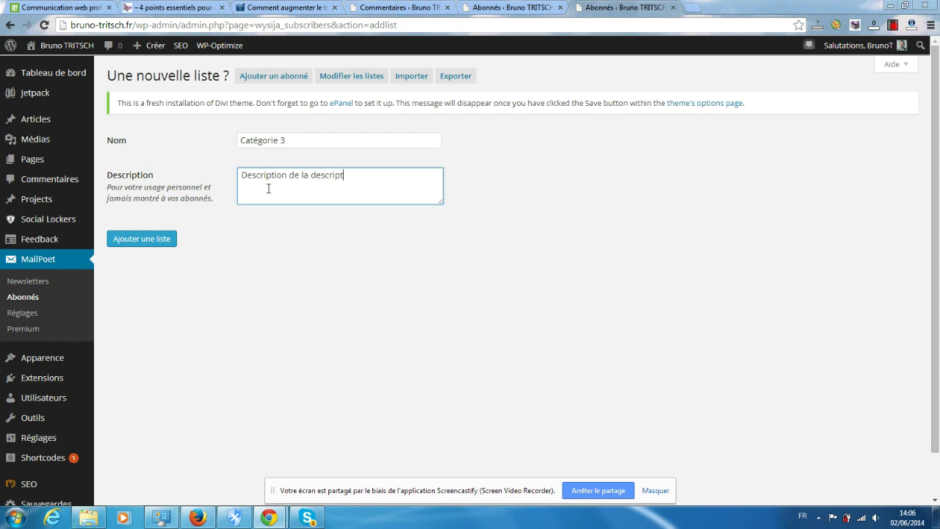
key(BackSpace)
key(BackSpace)
key(BackSpace)
key(BackSpace)
key(BackSpace)
key(BackSpace)
key(BackSpace)
key(BackSpace)
text(catégorie 3)
click(145, 247)
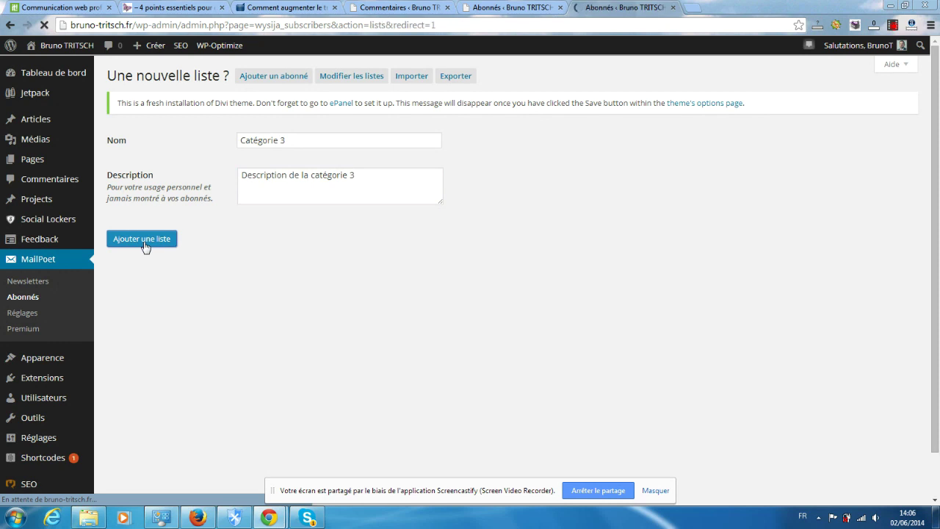
Duplicate the Catégorie 3 list.
mouse_move(145, 246)
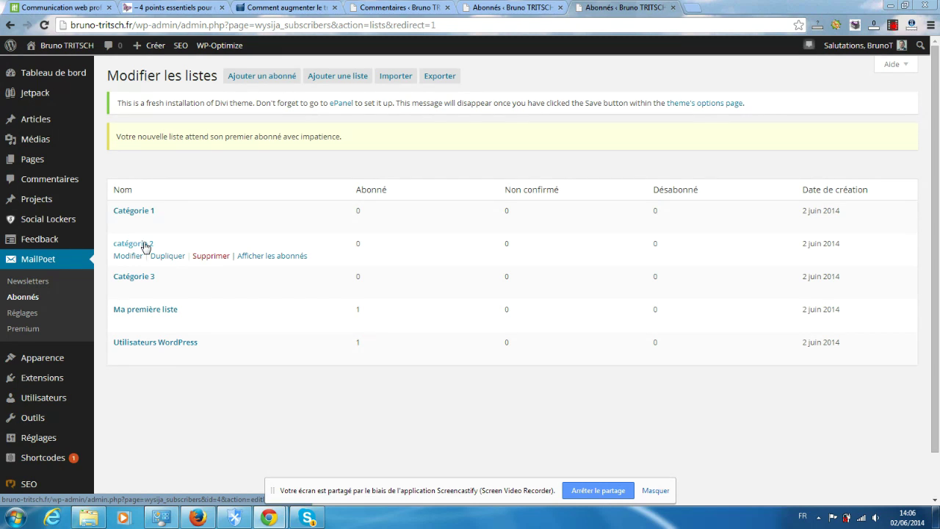
mouse_move(126, 281)
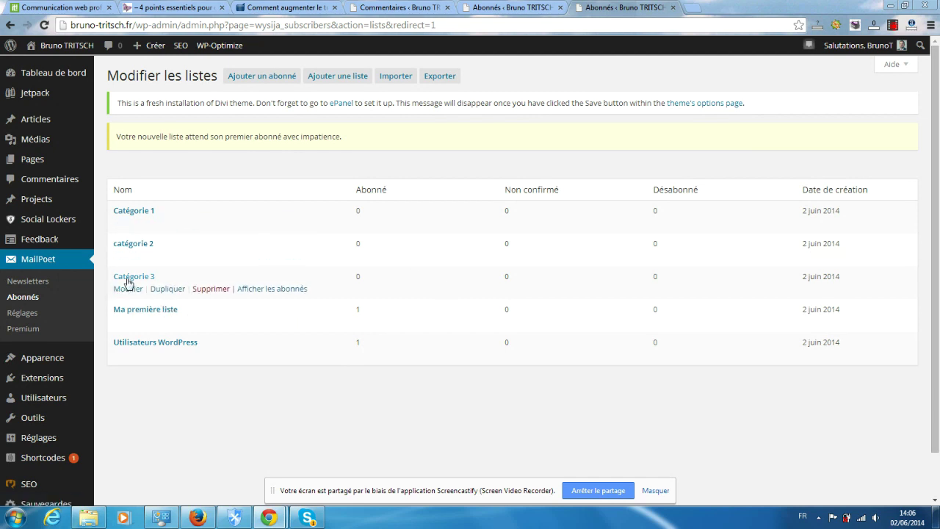
click(167, 289)
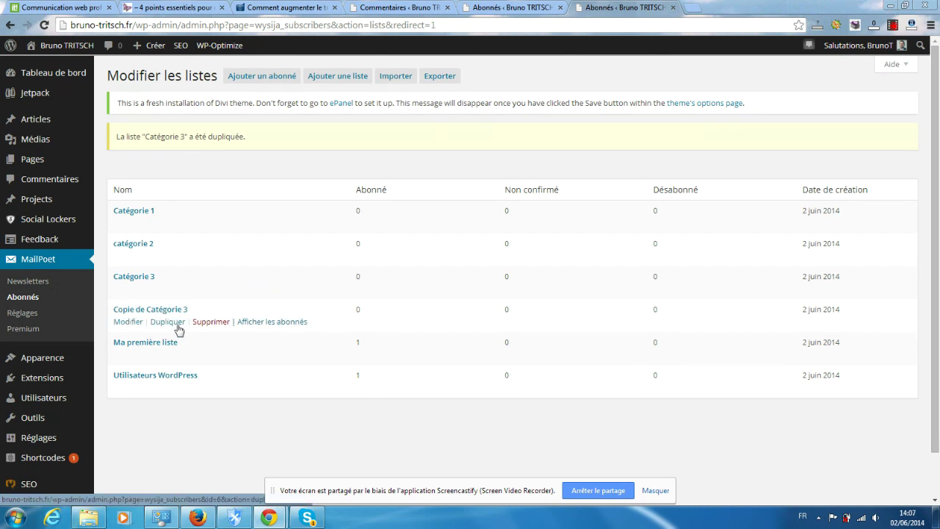
click(166, 322)
Rename the copied list "Catégorie 4", change its description to "Description de la catégorie 4" and save the update.
click(125, 323)
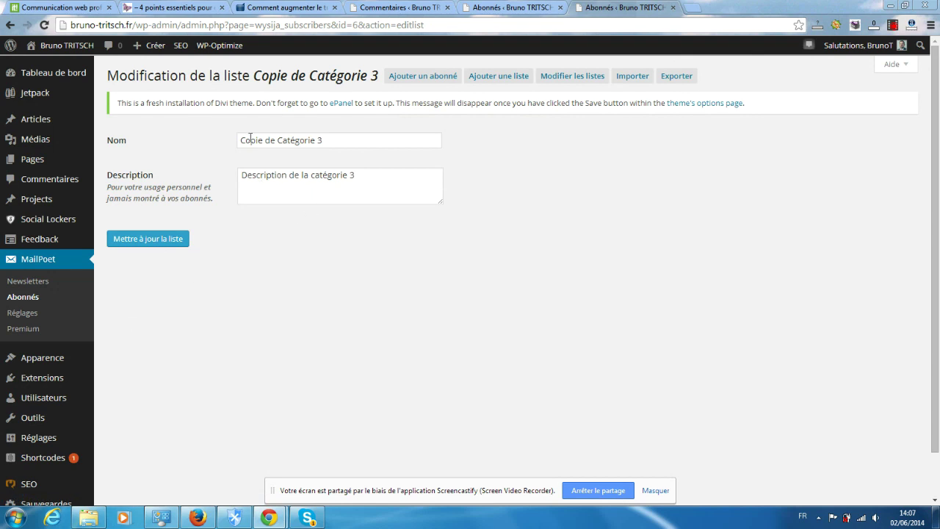
drag(279, 140, 140, 145)
key(BackSpace)
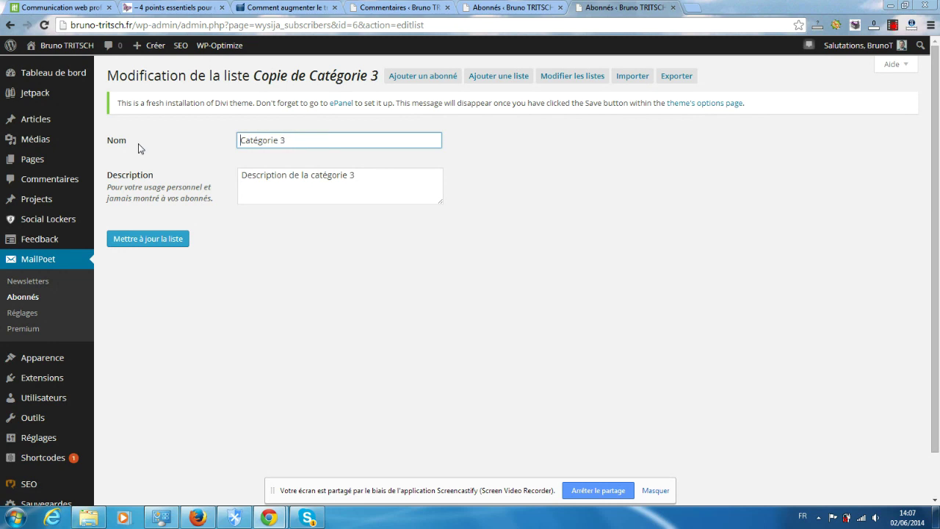
click(294, 140)
key(BackSpace)
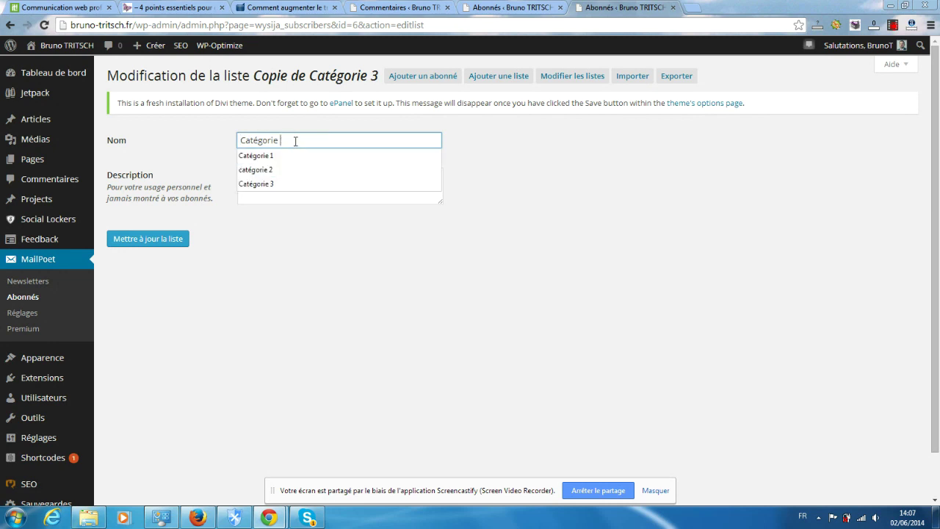
text(4)
click(357, 173)
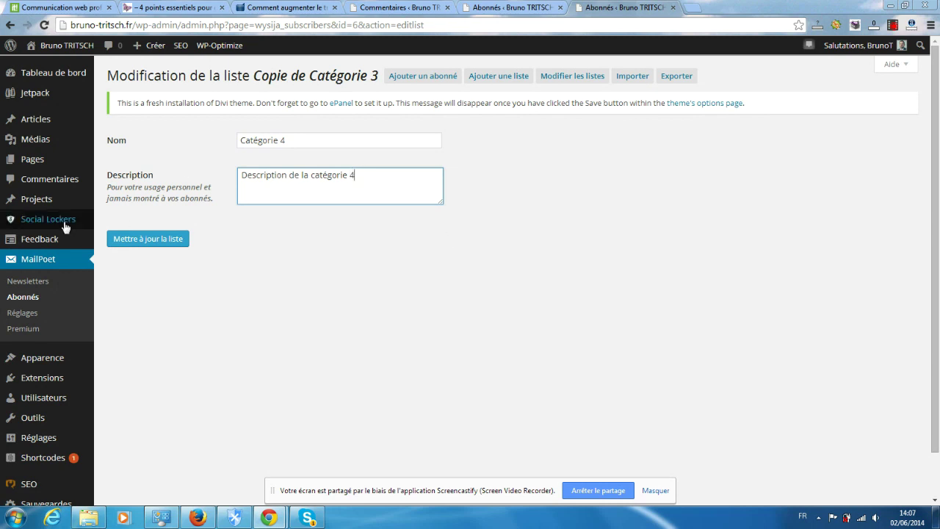
click(175, 242)
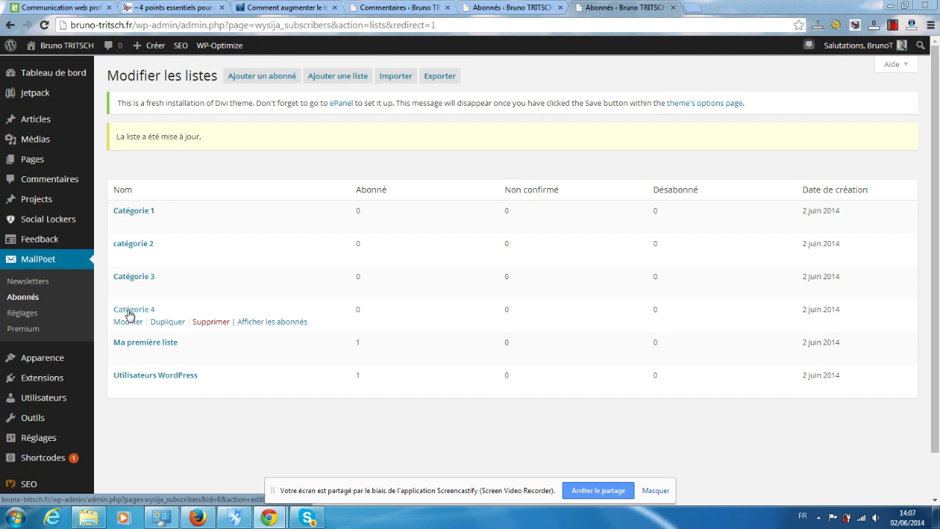
View the subscribers of the Catégorie 4 list and those of Ma première liste.
click(271, 323)
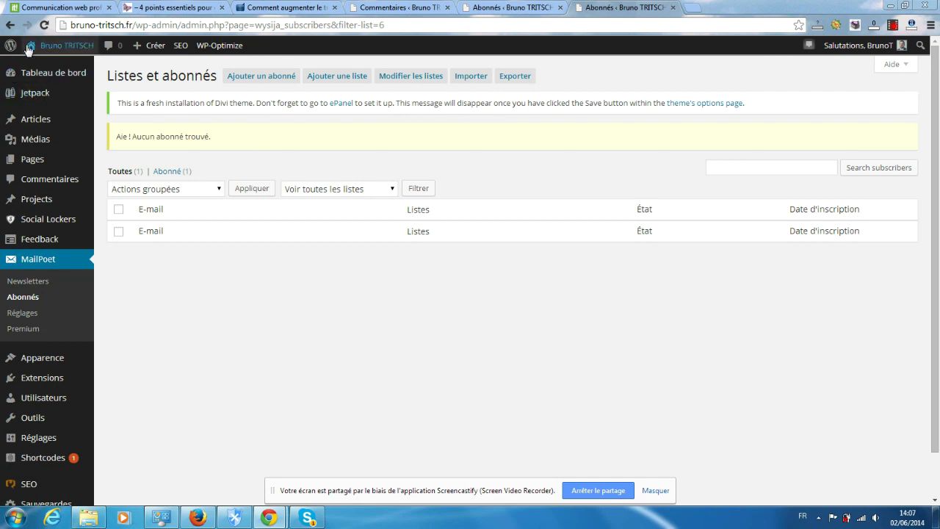
click(10, 25)
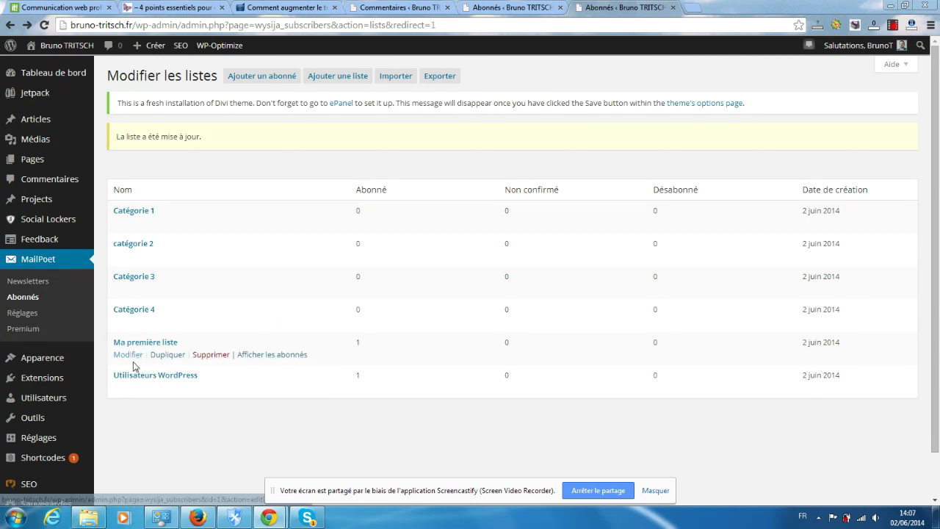
click(265, 356)
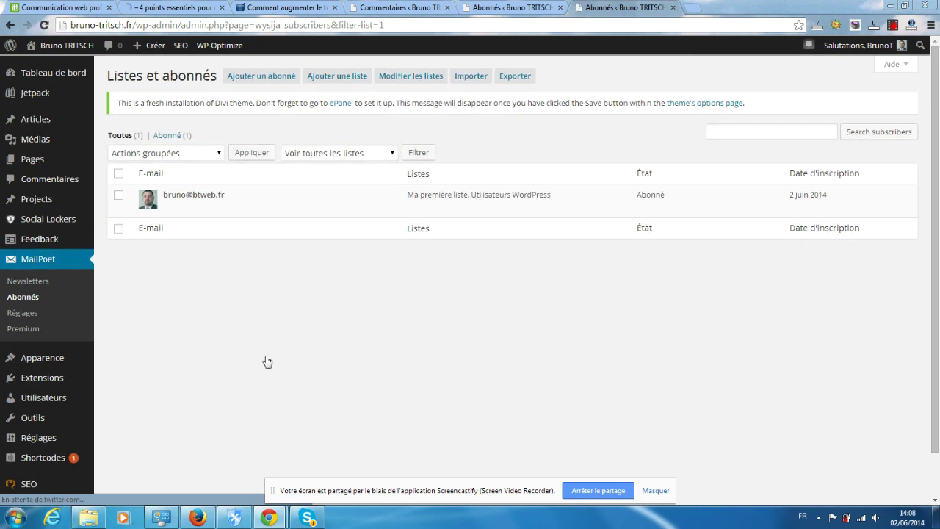
Open the subscriber of Ma première liste for editing and review the profile fields, status and list memberships.
mouse_move(228, 192)
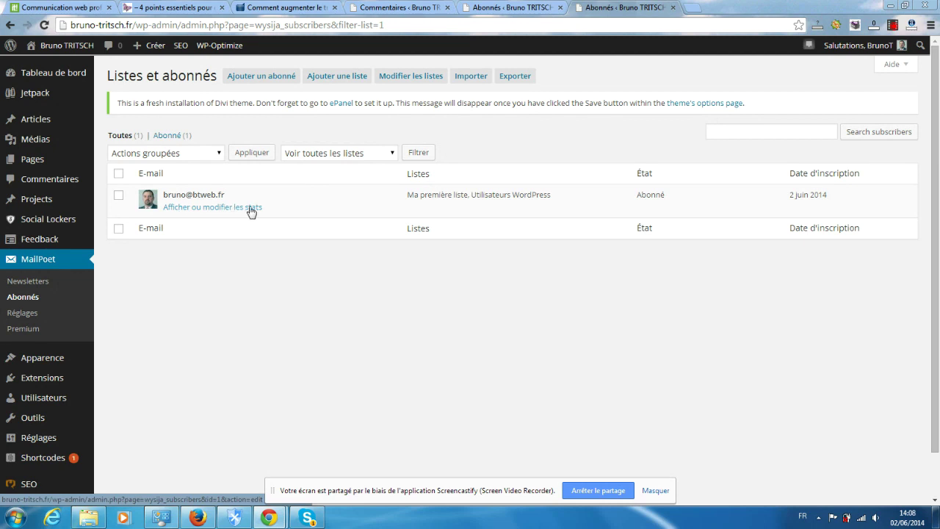
click(223, 211)
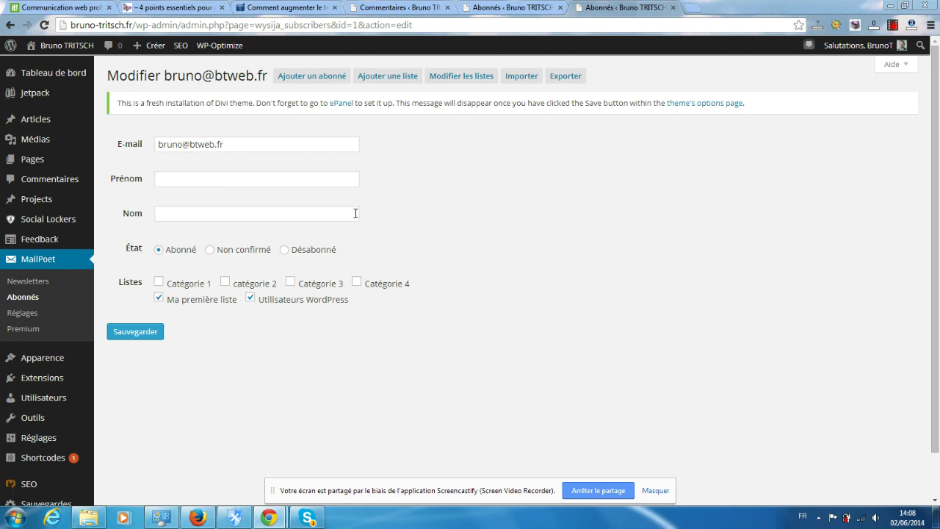
scroll(379, 146, down, 2)
scroll(380, 146, up, 2)
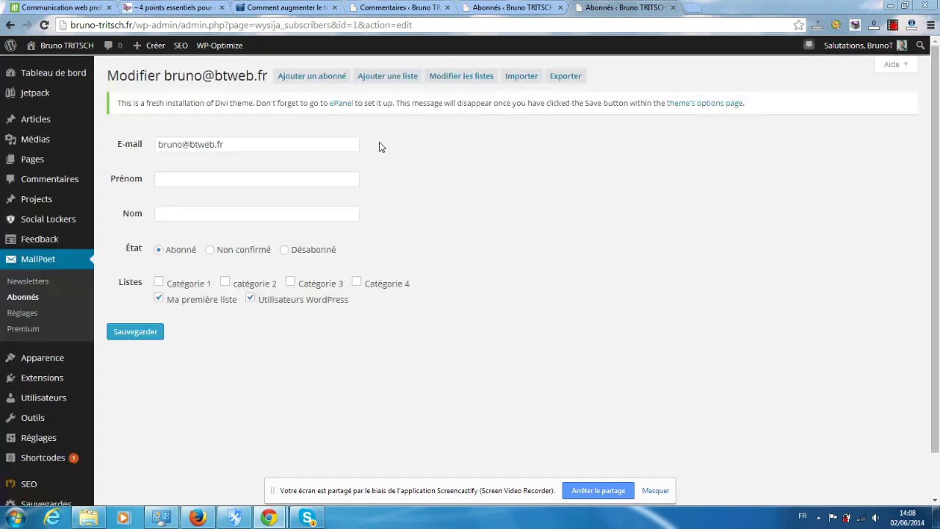